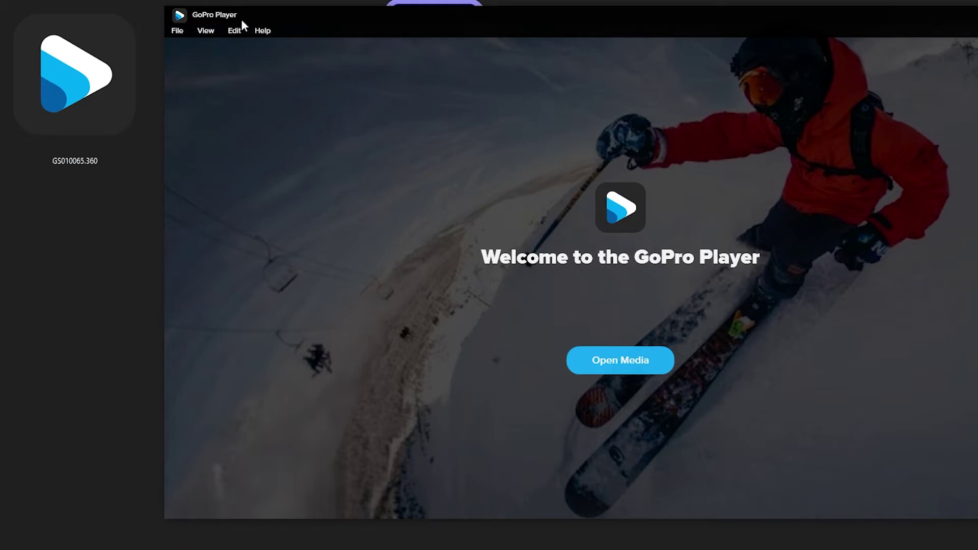
Open GoPro Player's File menu from the welcome screen
click(182, 32)
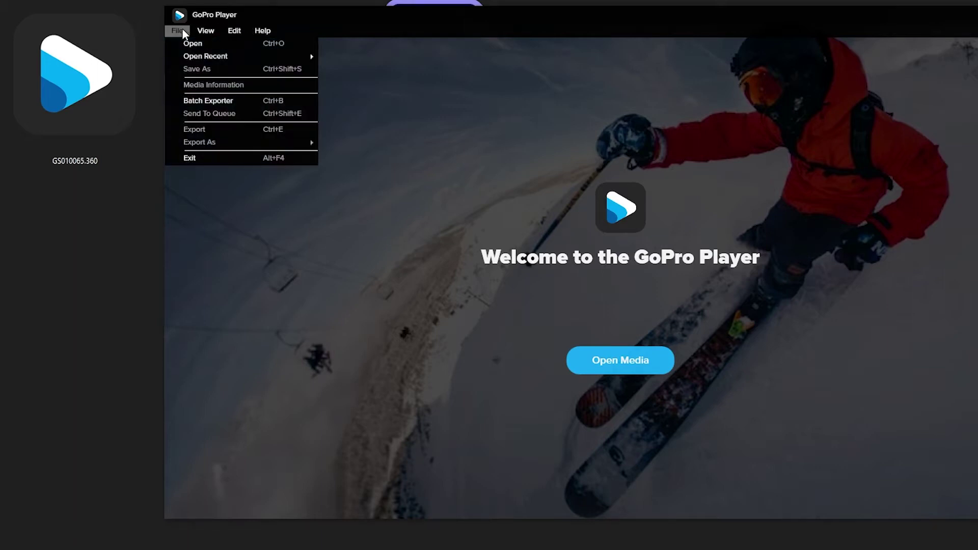
Queue GS010065.360 and GS020065.360 in the Batch Exporter as 5.6K CineForm exports
click(203, 100)
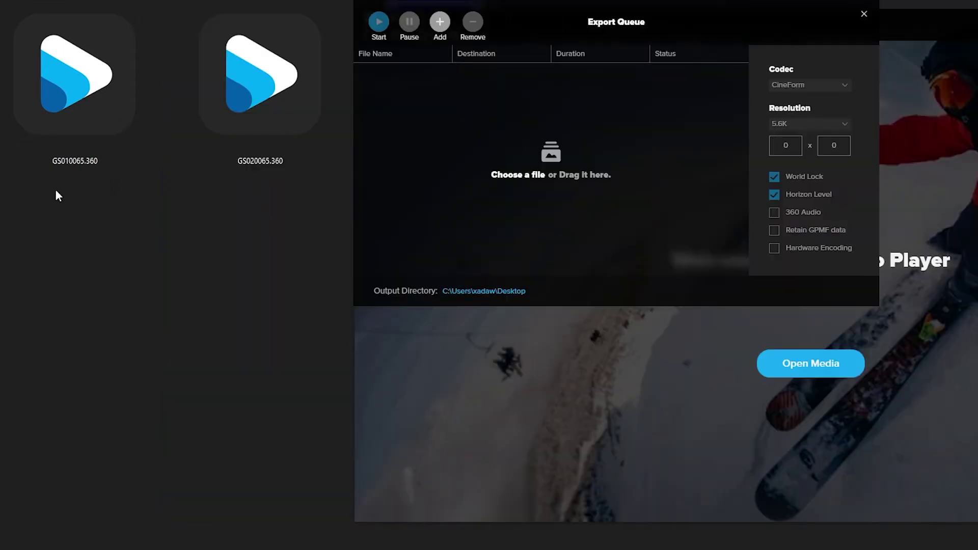
drag(53, 188, 519, 203)
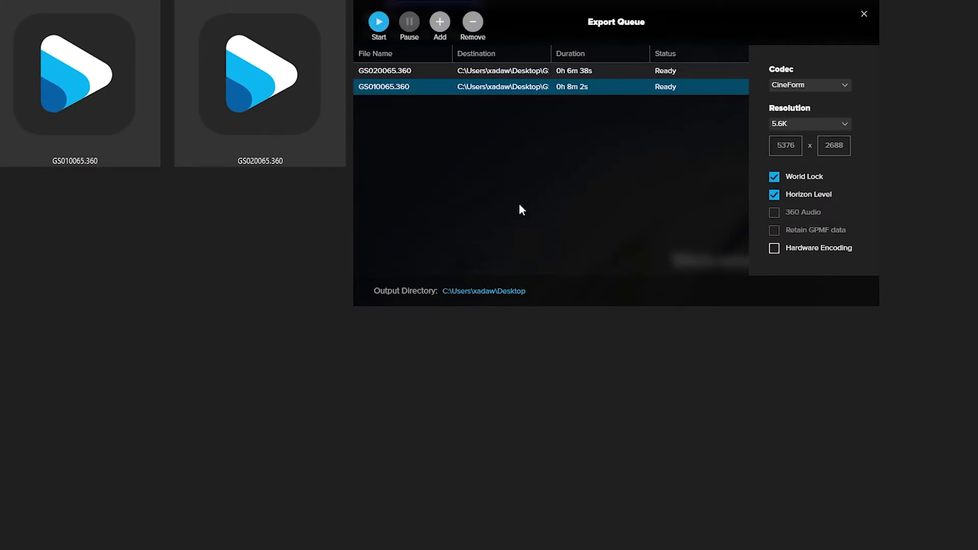
click(515, 70)
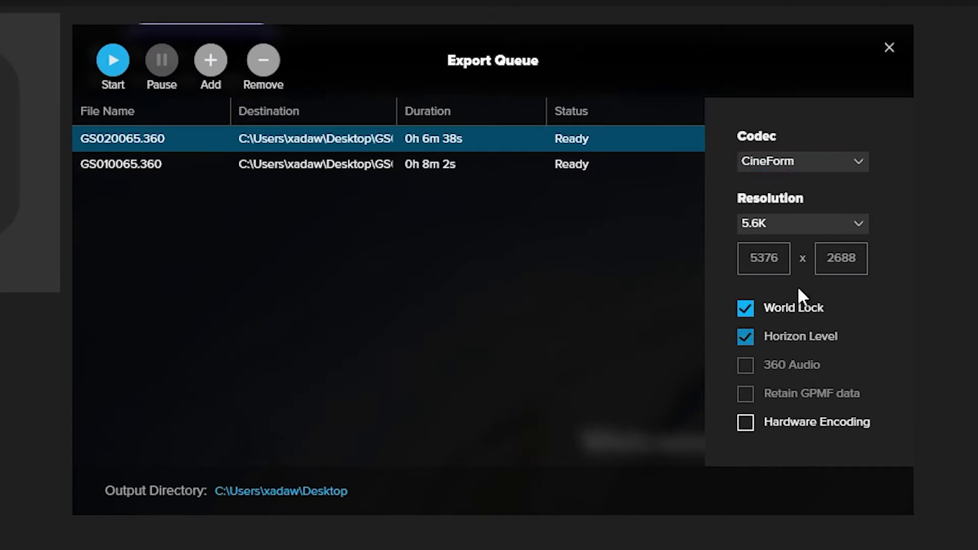
Keep the CineForm codec and enable hardware encoding for GS010065.360
click(860, 157)
click(860, 157)
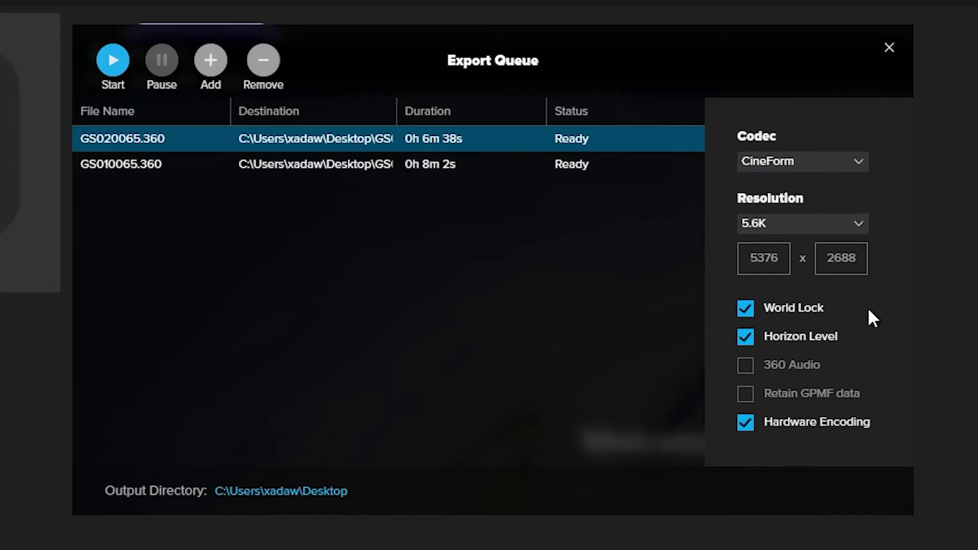
click(154, 167)
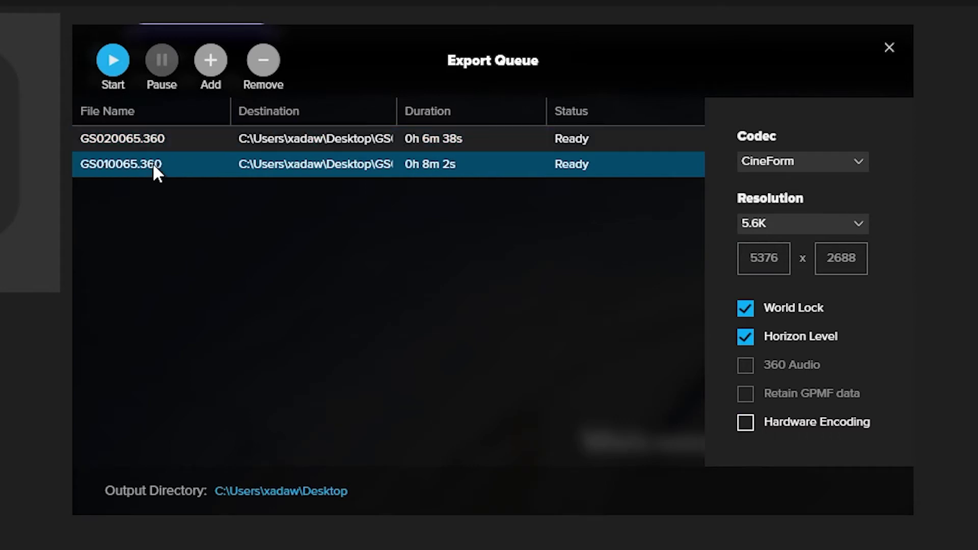
click(745, 422)
Confirm GS020065.360's settings and run the batch export to GS010065.mov and GS020065.mov
click(179, 140)
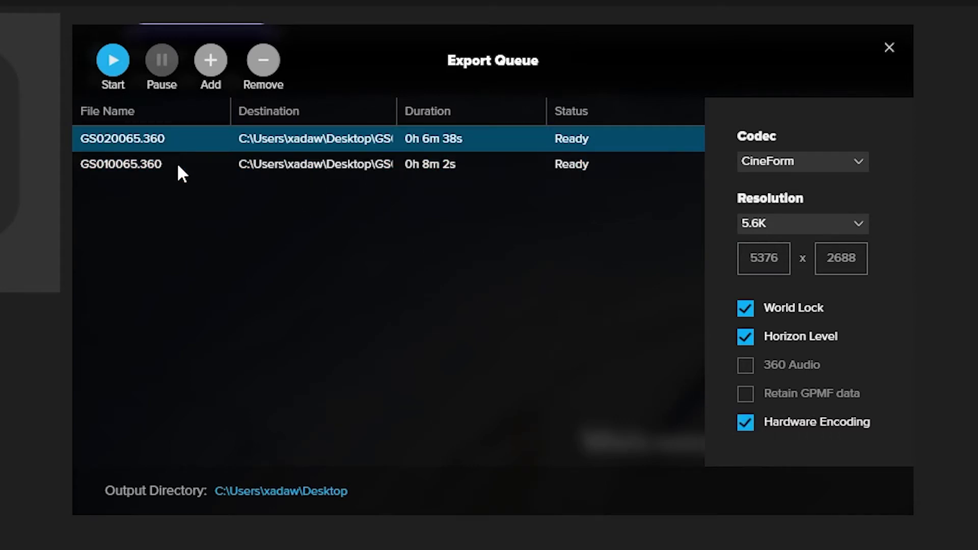
click(177, 164)
click(147, 144)
click(112, 61)
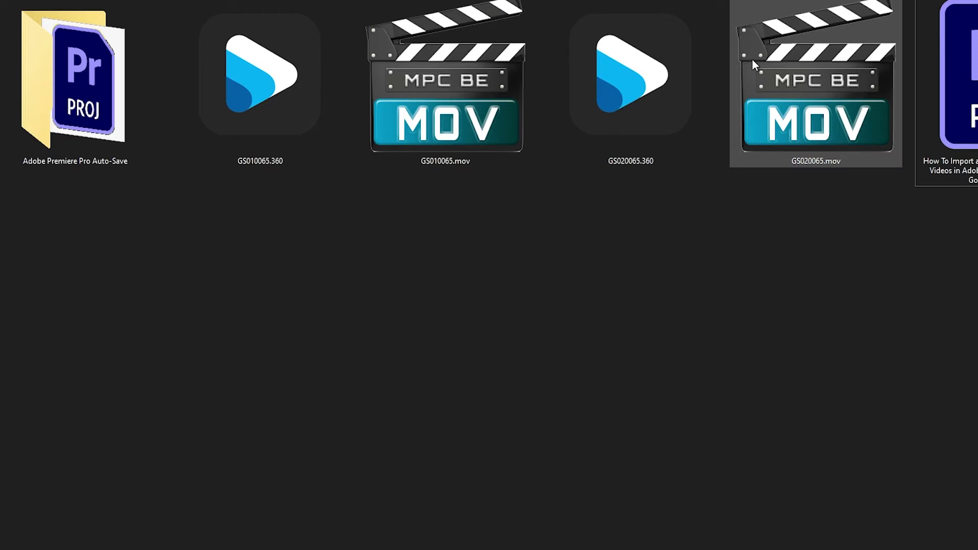
Add GS010065.mov and GS020065.mov to Andy Sequence's timeline and reposition the playhead
mouse_move(757, 59)
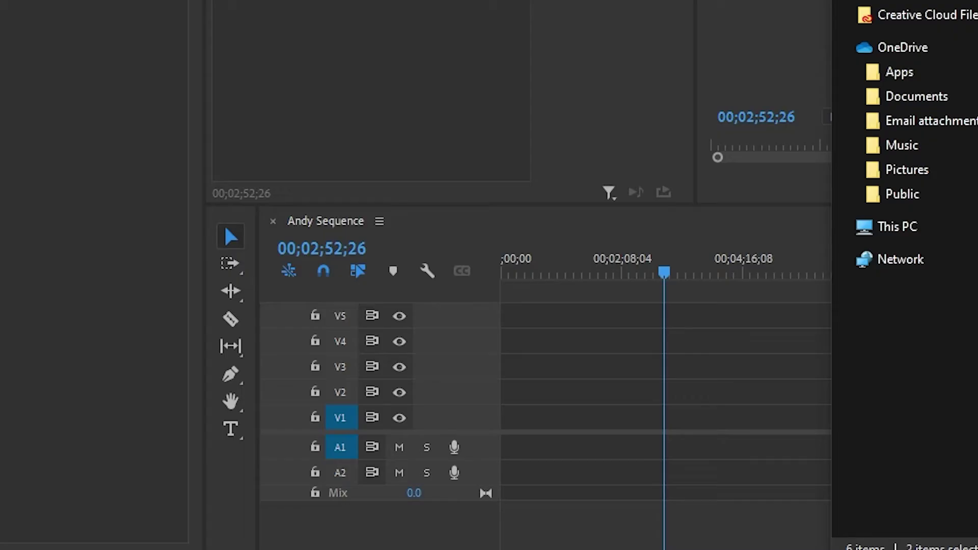
drag(463, 423, 530, 429)
click(545, 274)
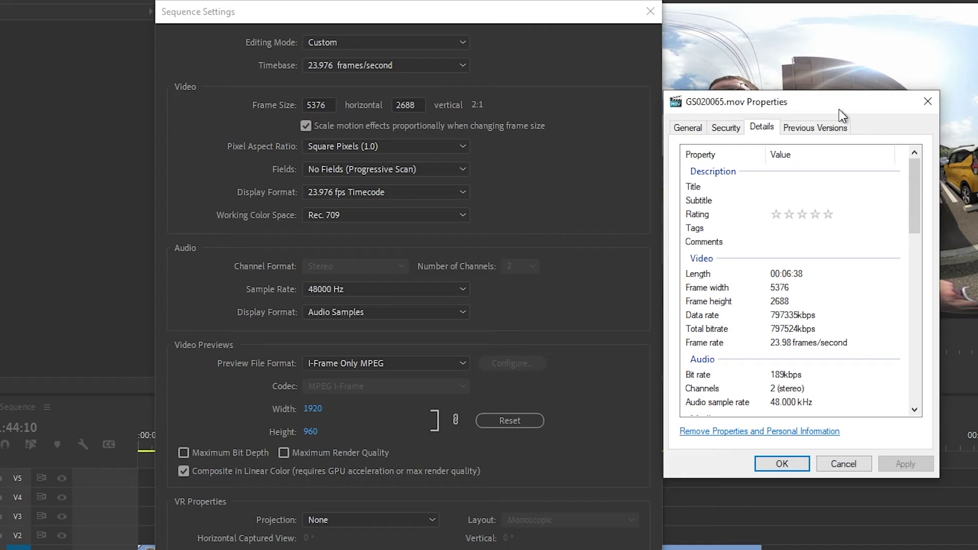
Check the clip's frame size and rate, then scrub Andy Sequence to about 00:03:57:22
scroll(840, 204, down, 2)
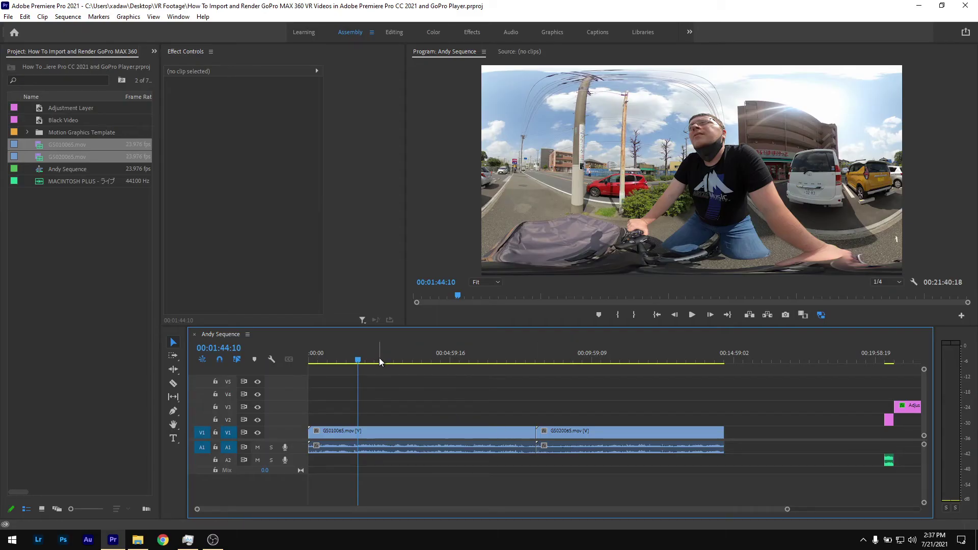
drag(421, 367, 420, 370)
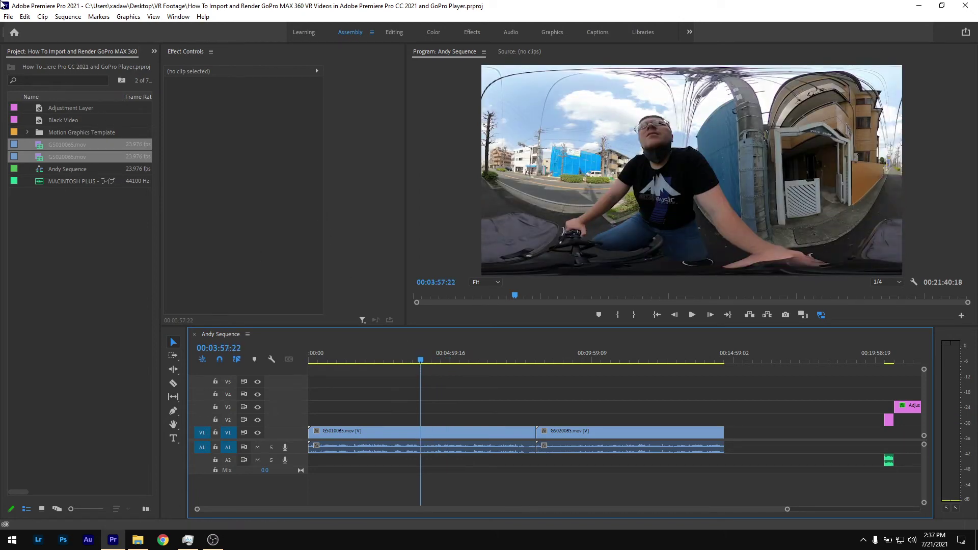
Open Export Settings for Andy Sequence via File > Export > Media
click(9, 17)
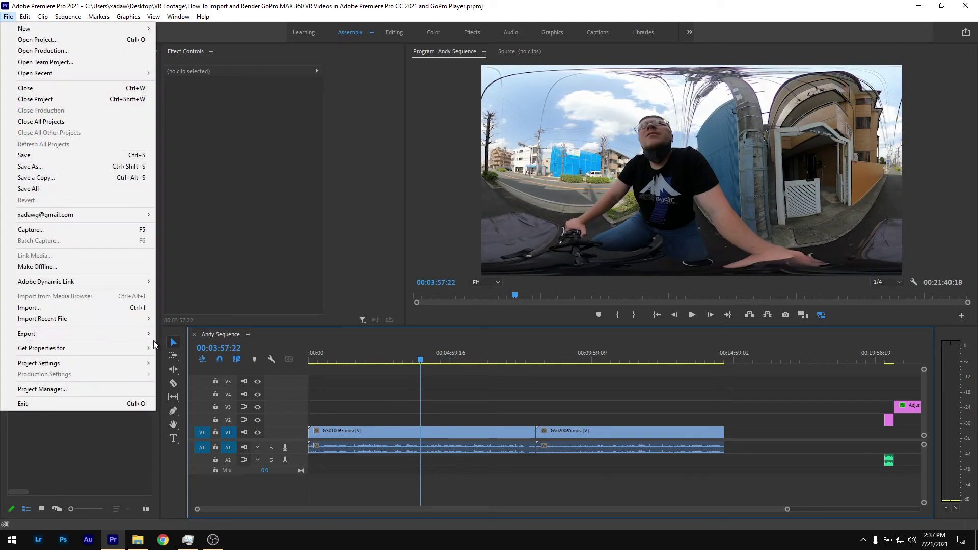
mouse_move(149, 336)
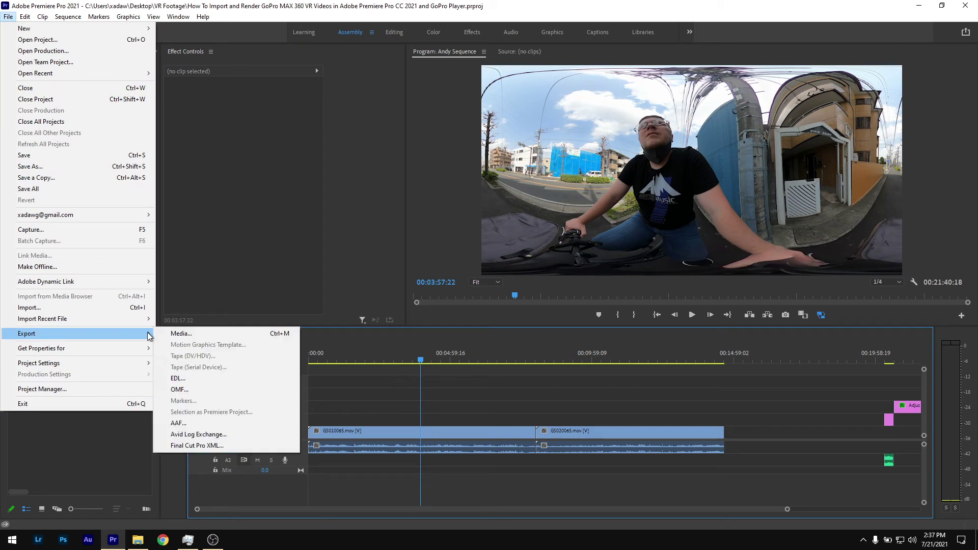
click(182, 334)
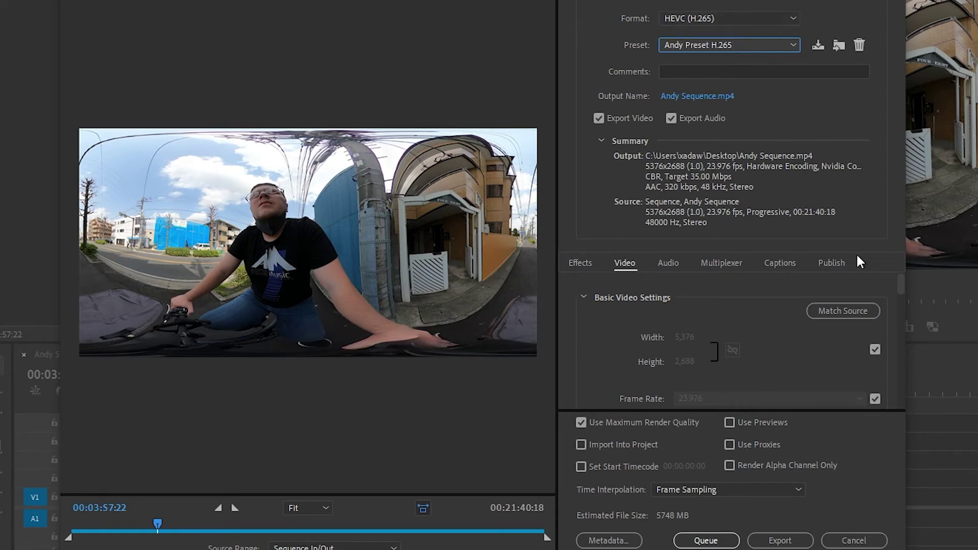
drag(899, 288, 906, 326)
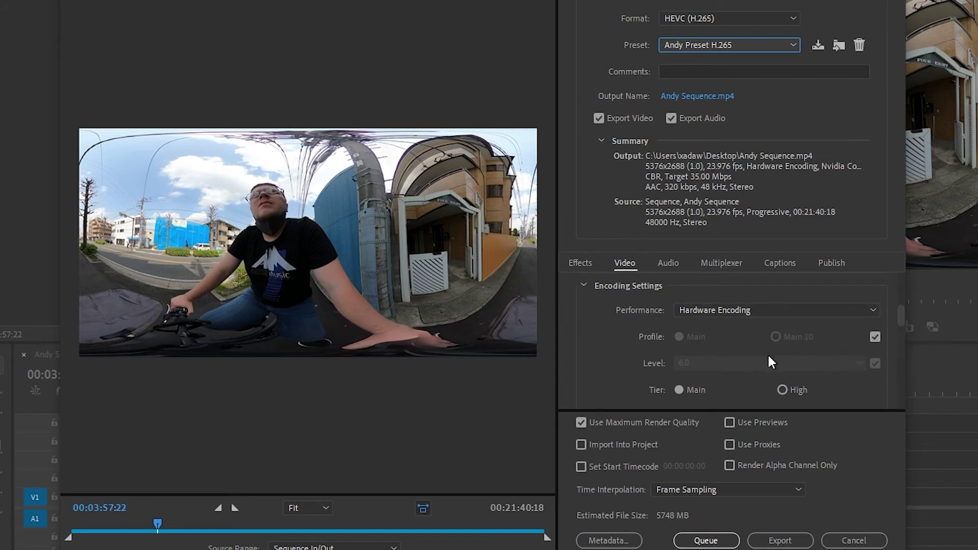
drag(900, 325, 901, 342)
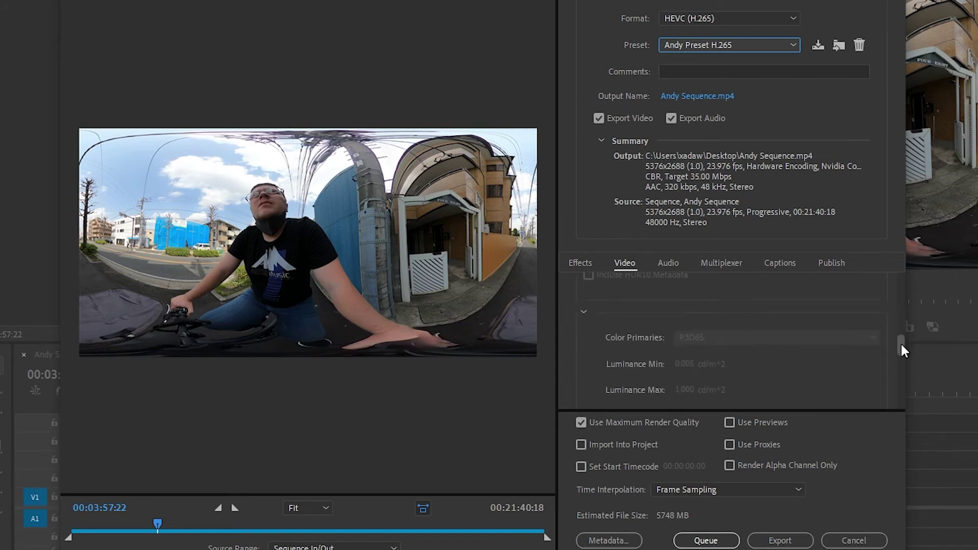
scroll(784, 280, down, 5)
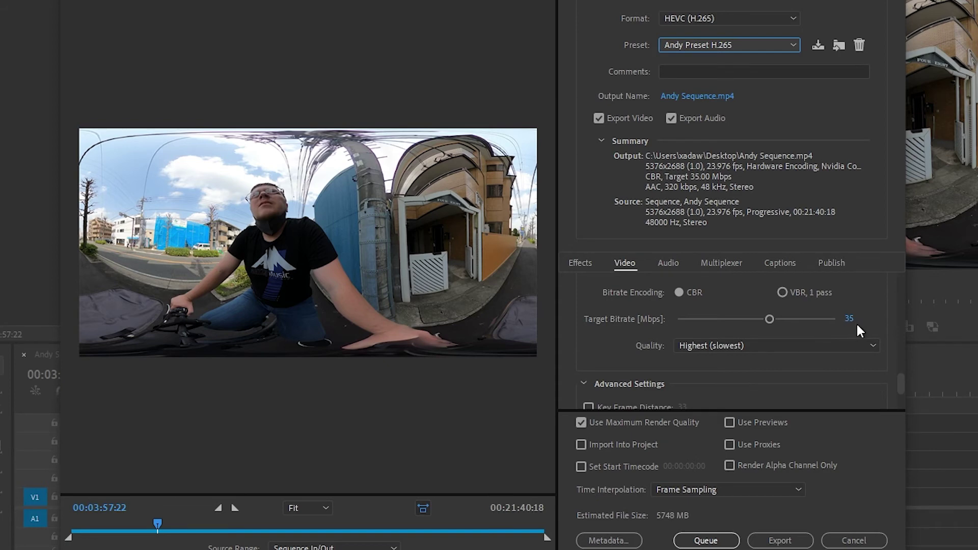
click(873, 345)
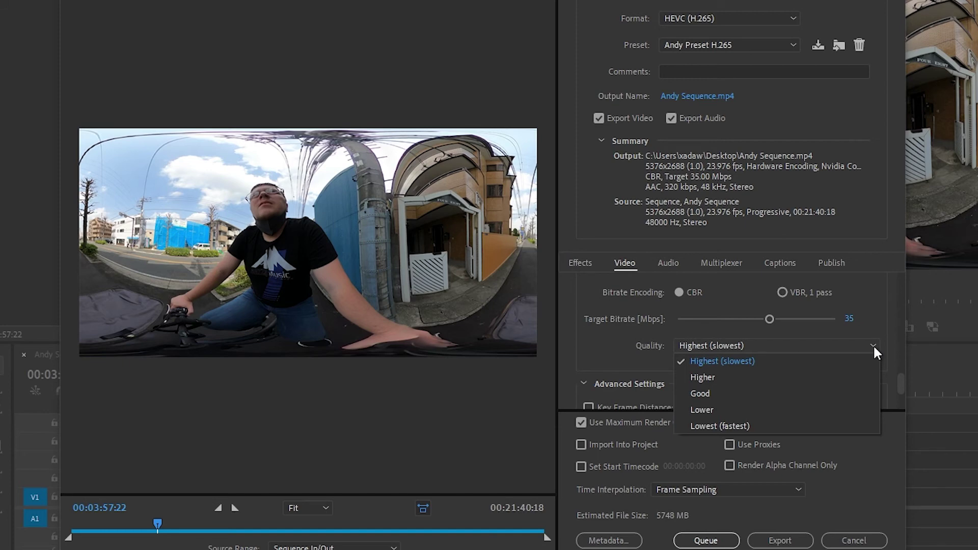
click(916, 383)
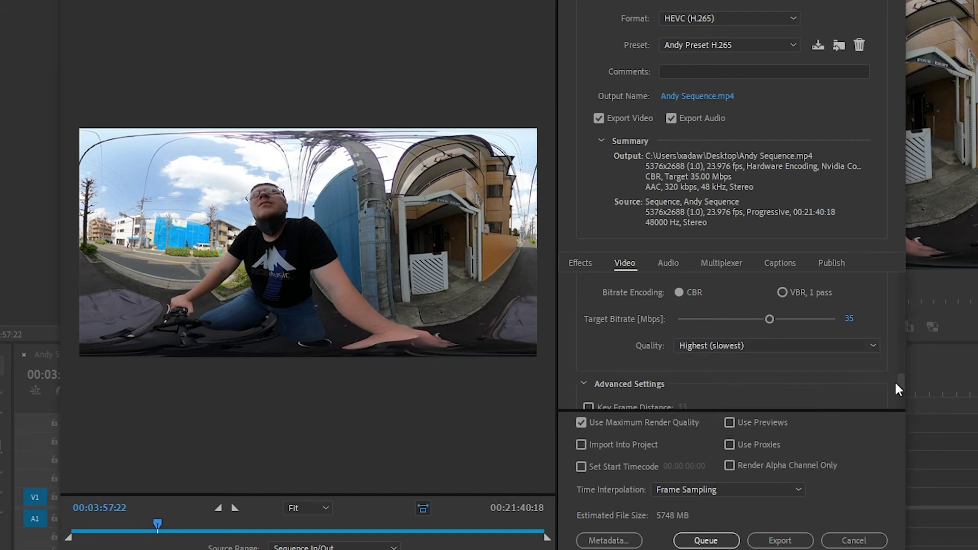
drag(900, 380, 902, 397)
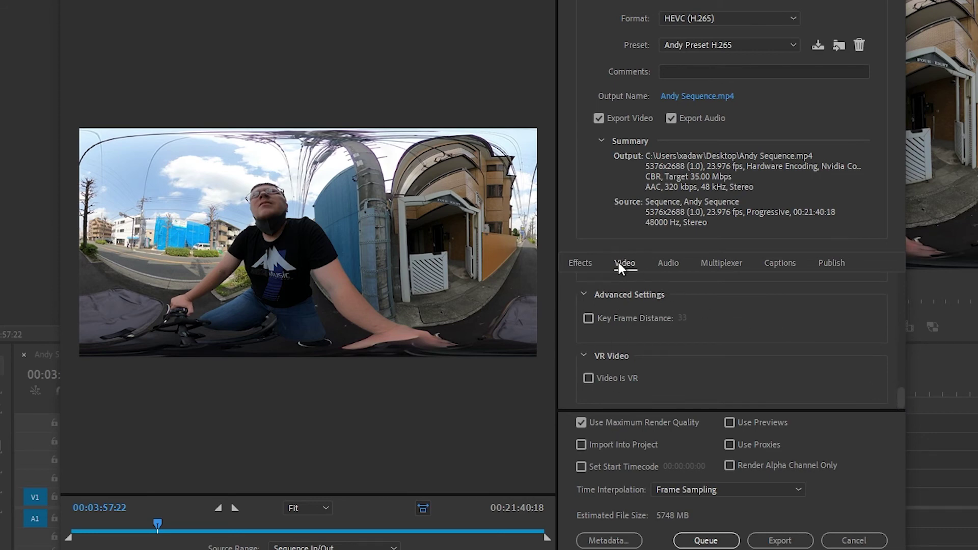
Mark the export as monoscopic VR with a 180 vertical field of view and start encoding
click(588, 377)
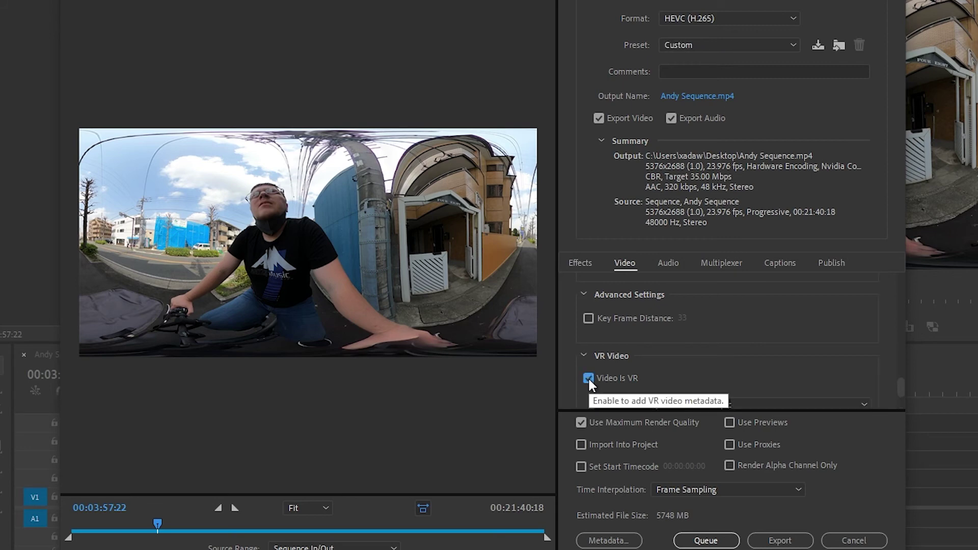
scroll(835, 380, down, 3)
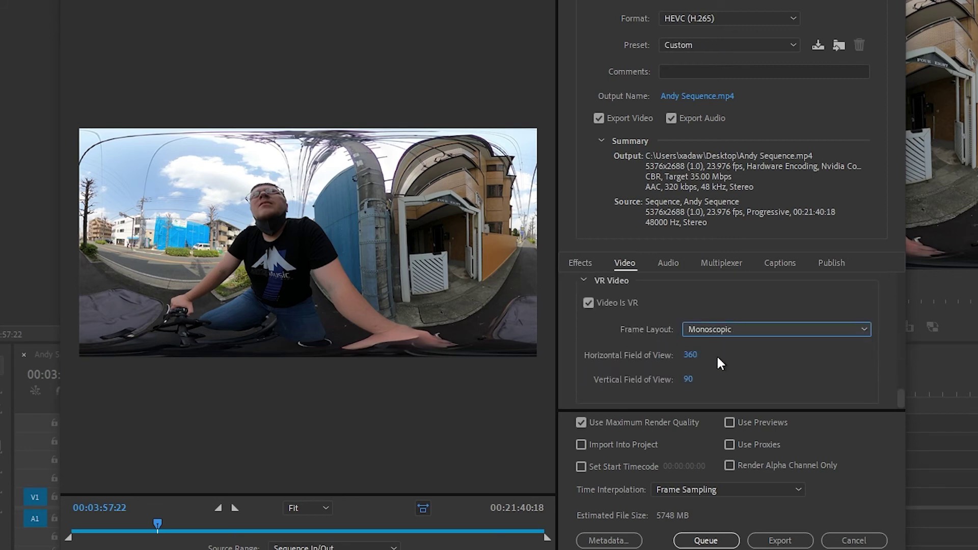
click(690, 379)
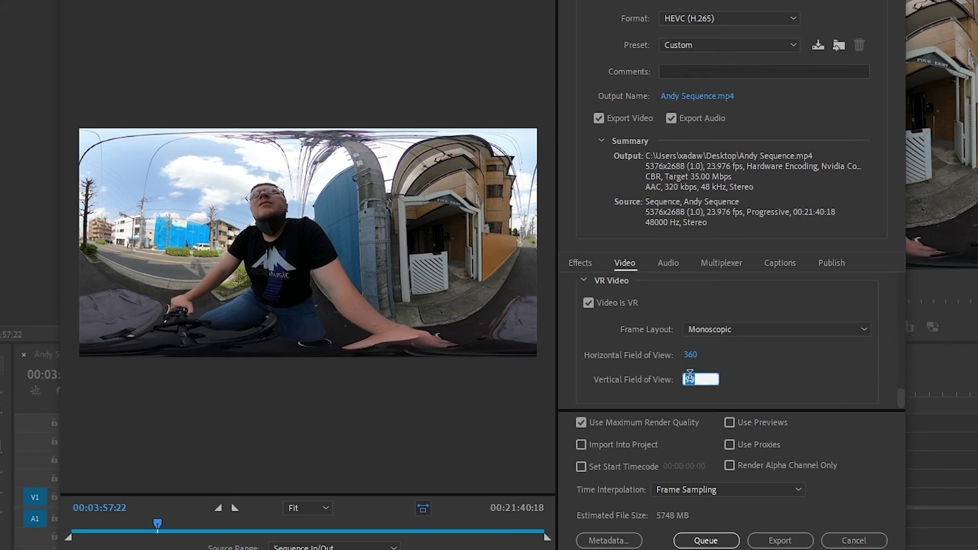
text(180)
key(Return)
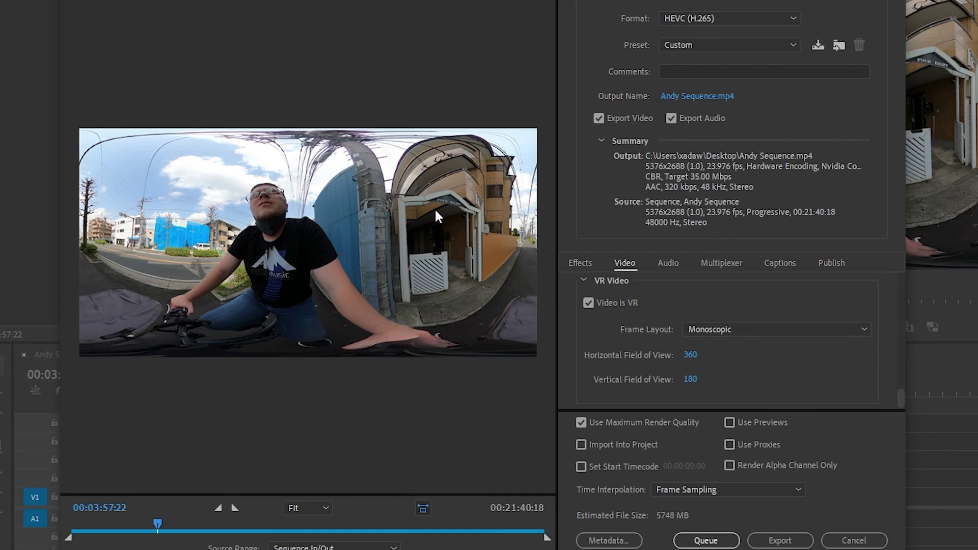
click(774, 541)
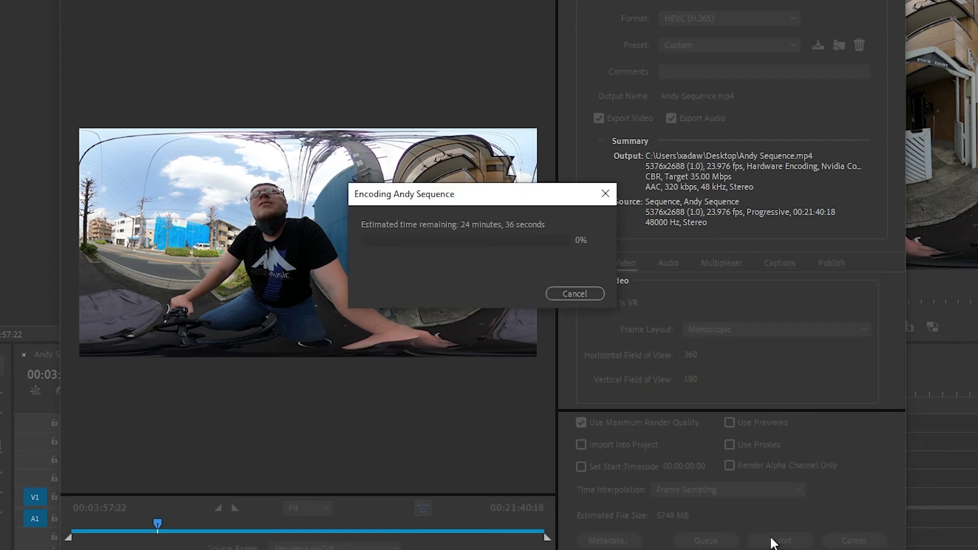